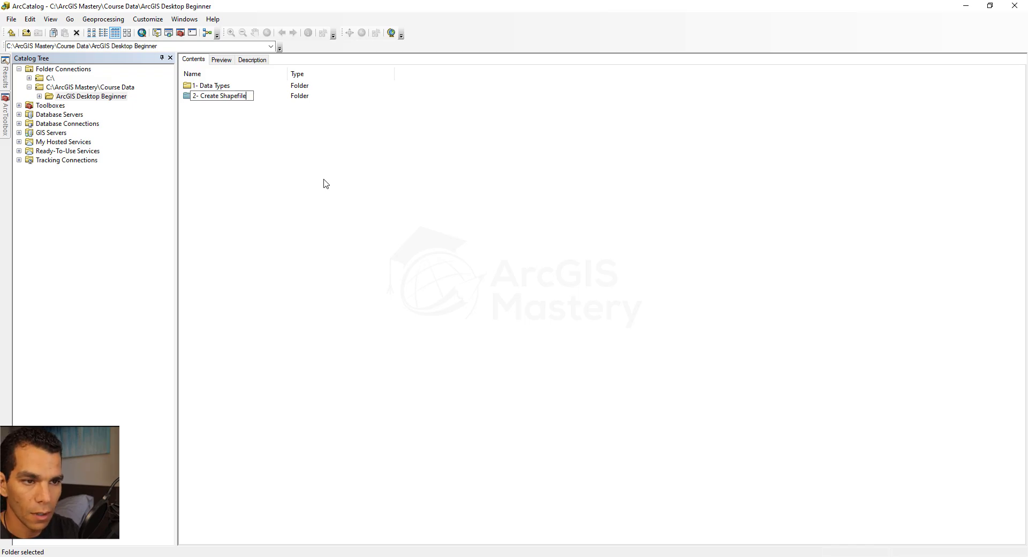
# Name the new folder "2- Create Shapefile" and open it
pyautogui.press('Return')
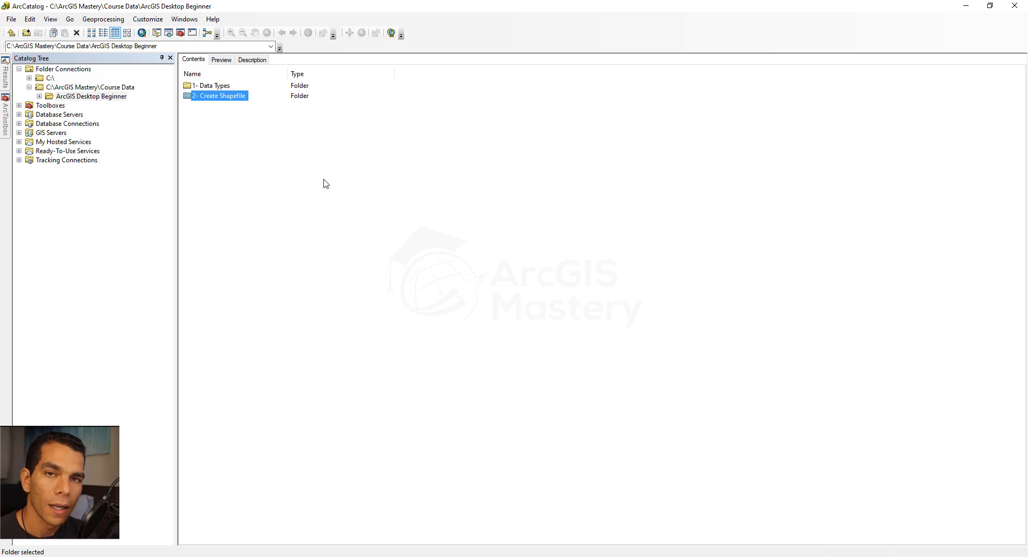
pyautogui.doubleClick(226, 99)
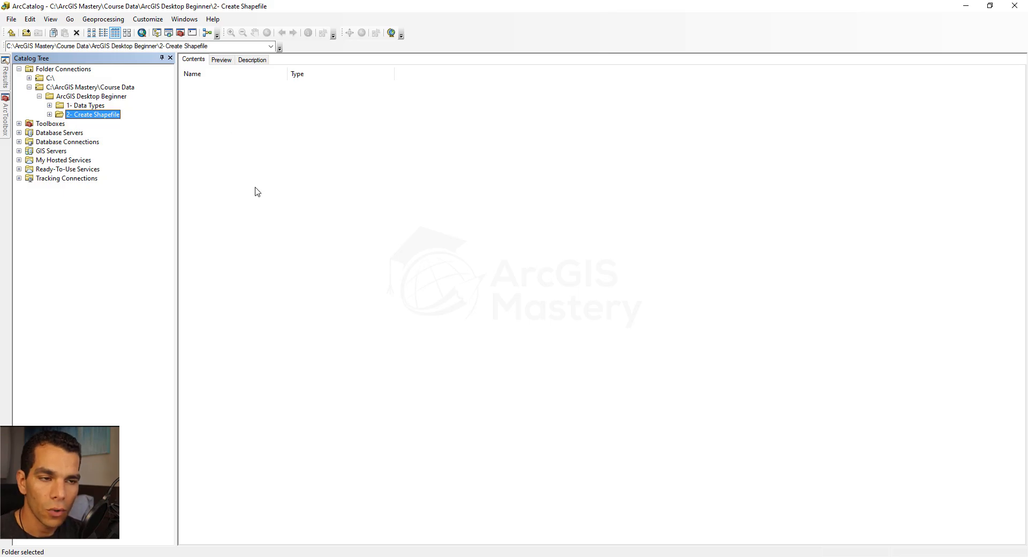
# Start a new shapefile in the folder, naming it Ports with the Point feature type
pyautogui.rightClick(250, 146)
pyautogui.moveTo(288, 214)
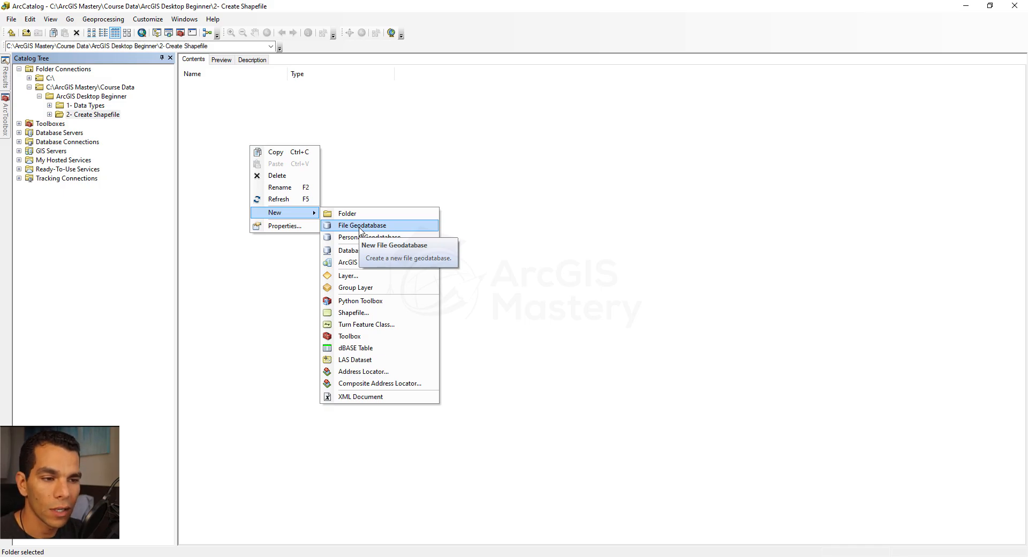
pyautogui.rightClick(221, 143)
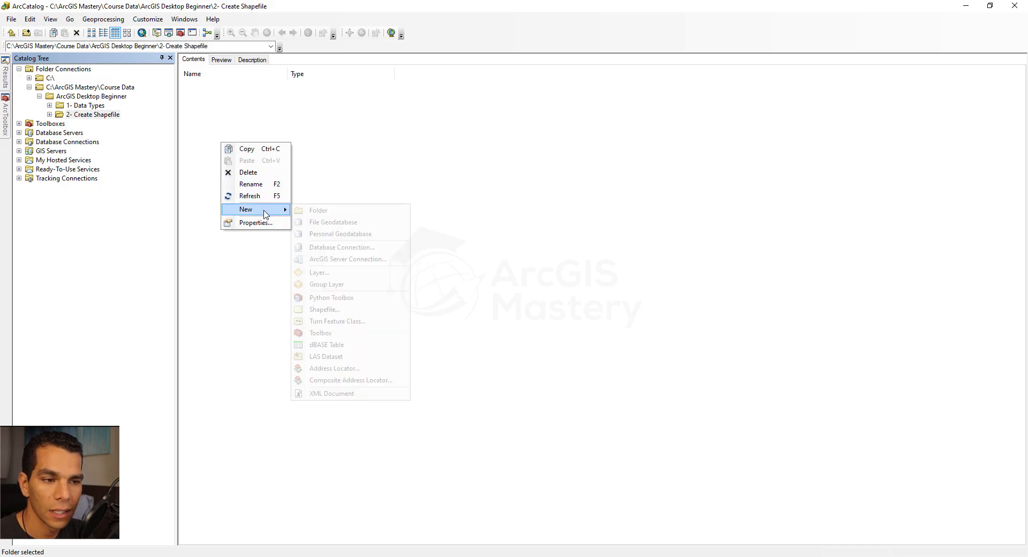
pyautogui.click(325, 309)
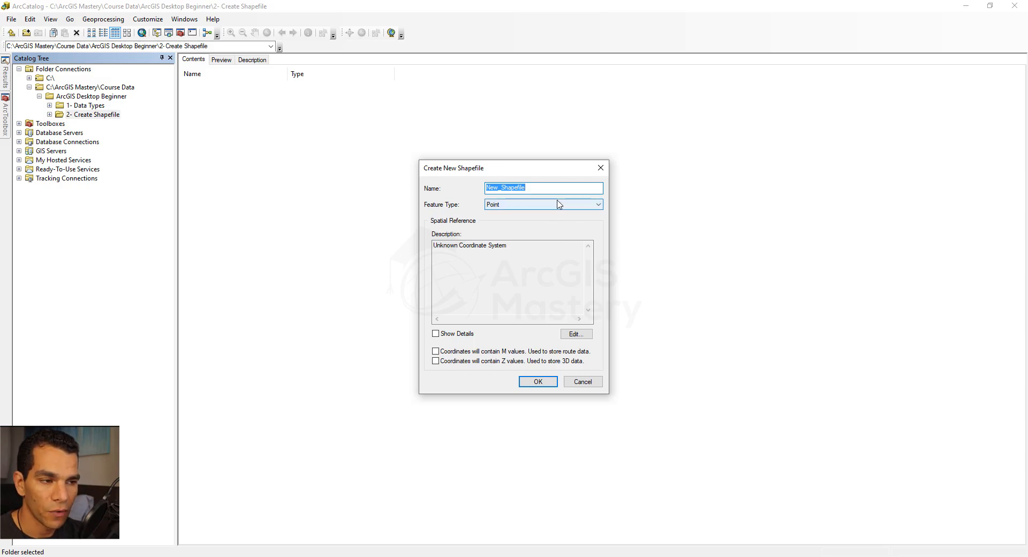
pyautogui.write('Ports')
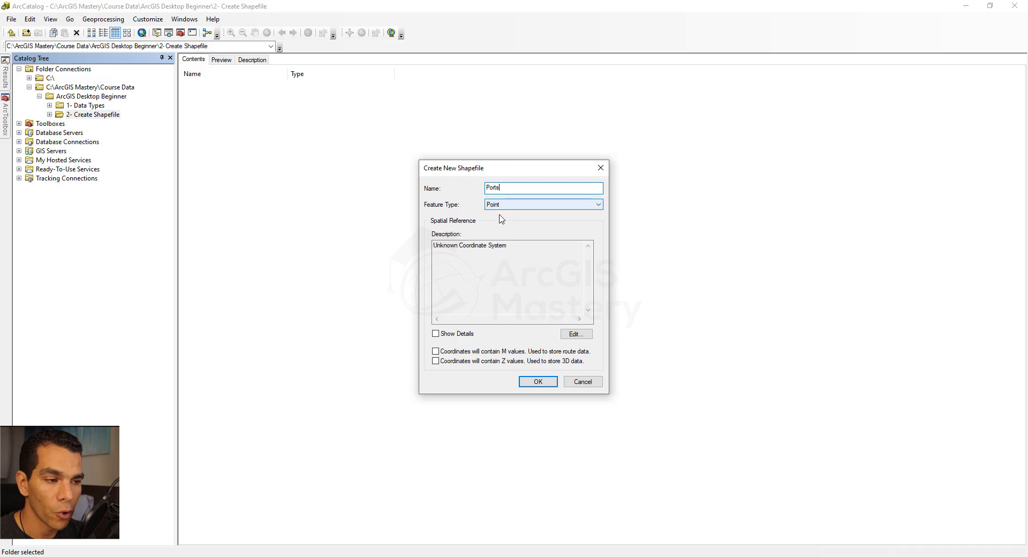
pyautogui.click(565, 208)
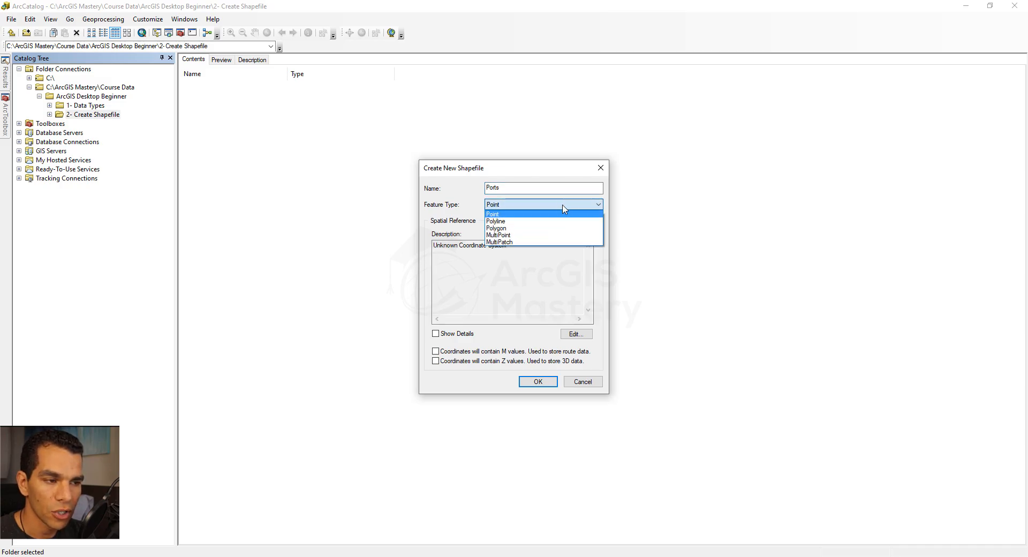
pyautogui.click(515, 215)
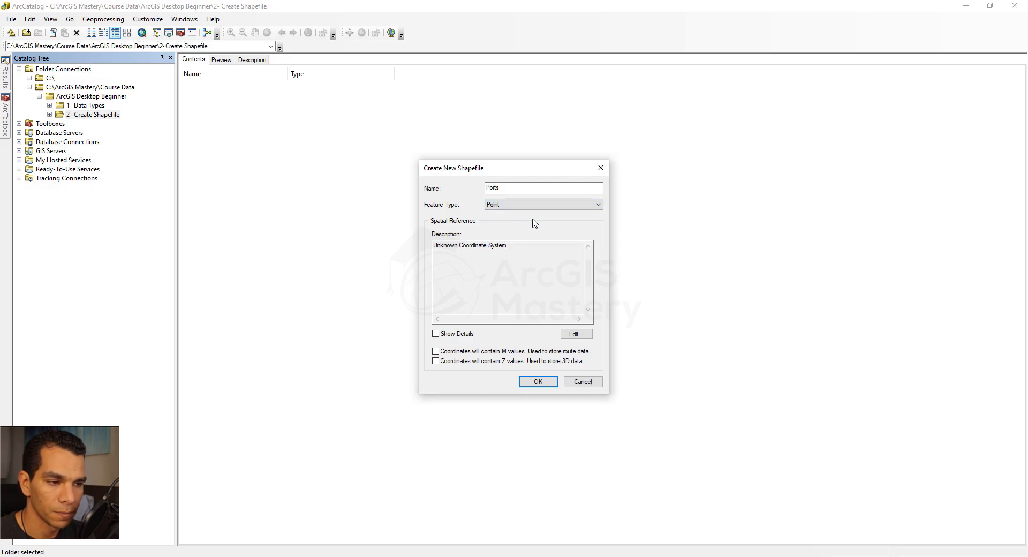
# Assign the projected world coordinate system WGS 1984 Web Mercator (auxiliary sphere) to Ports and create the shapefile
pyautogui.click(576, 334)
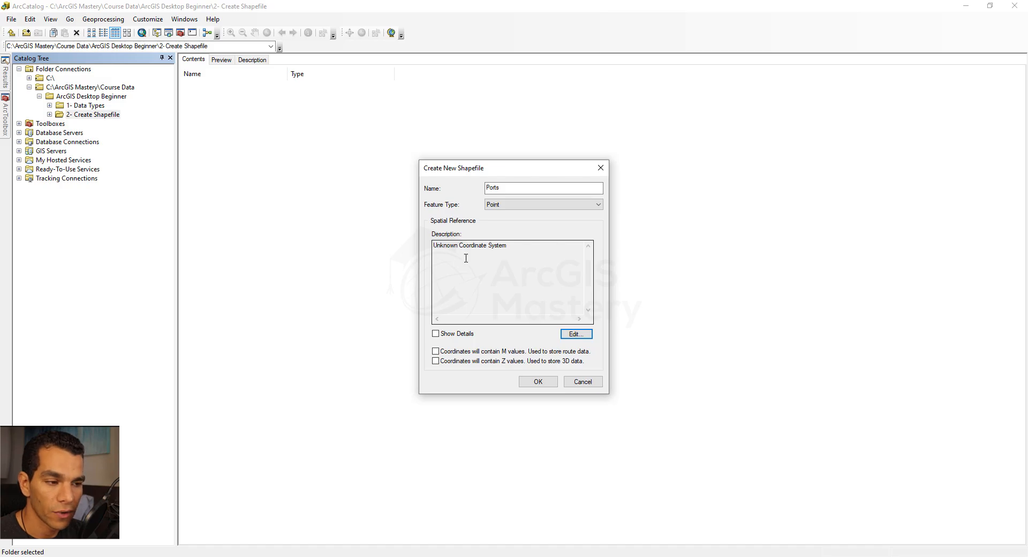
pyautogui.click(576, 334)
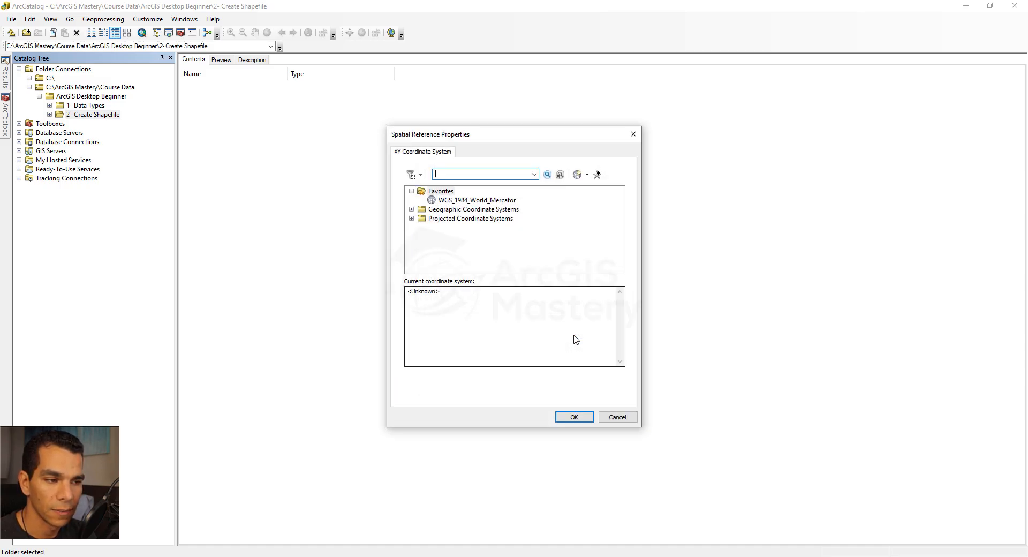
pyautogui.click(412, 218)
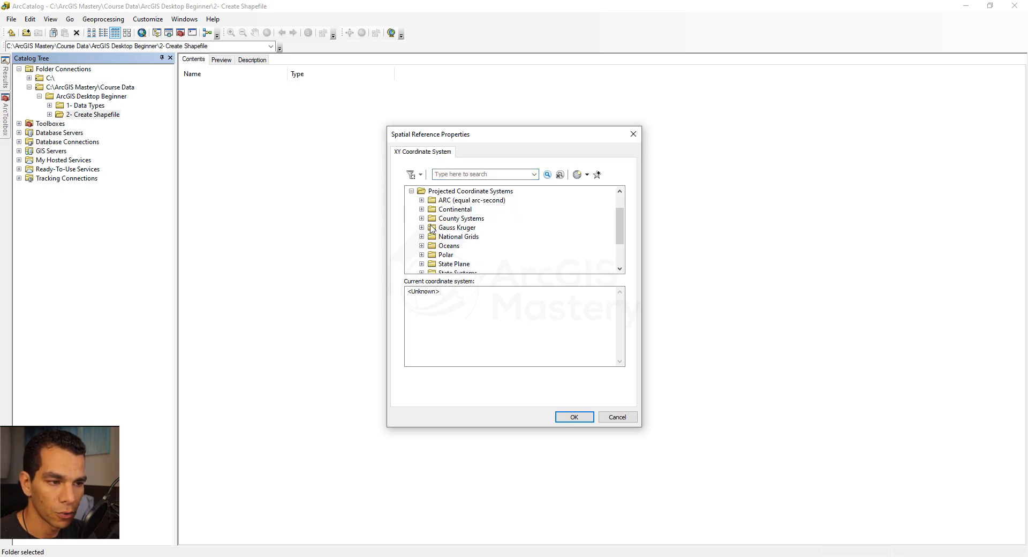
pyautogui.scroll(-3, 434, 236)
pyautogui.click(422, 258)
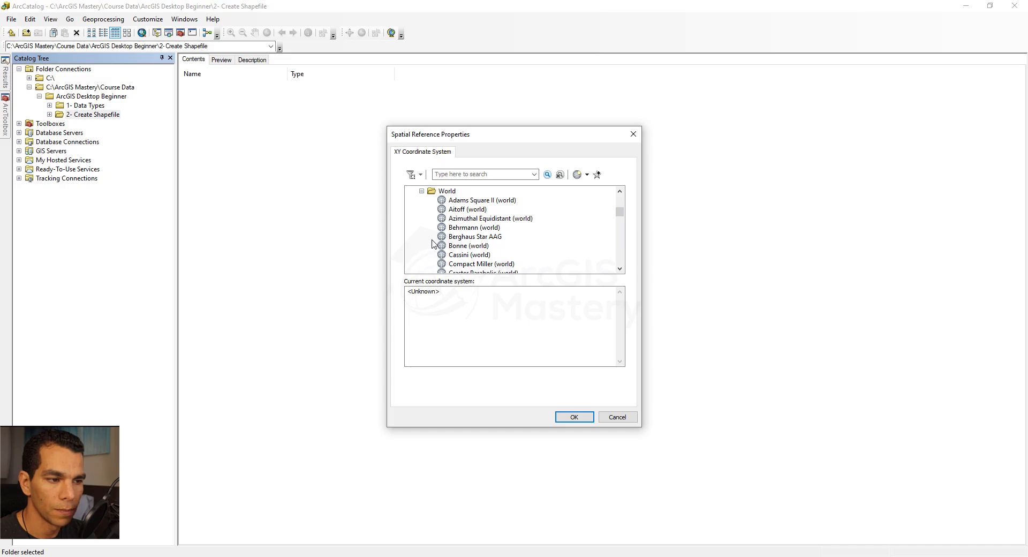
pyautogui.click(463, 192)
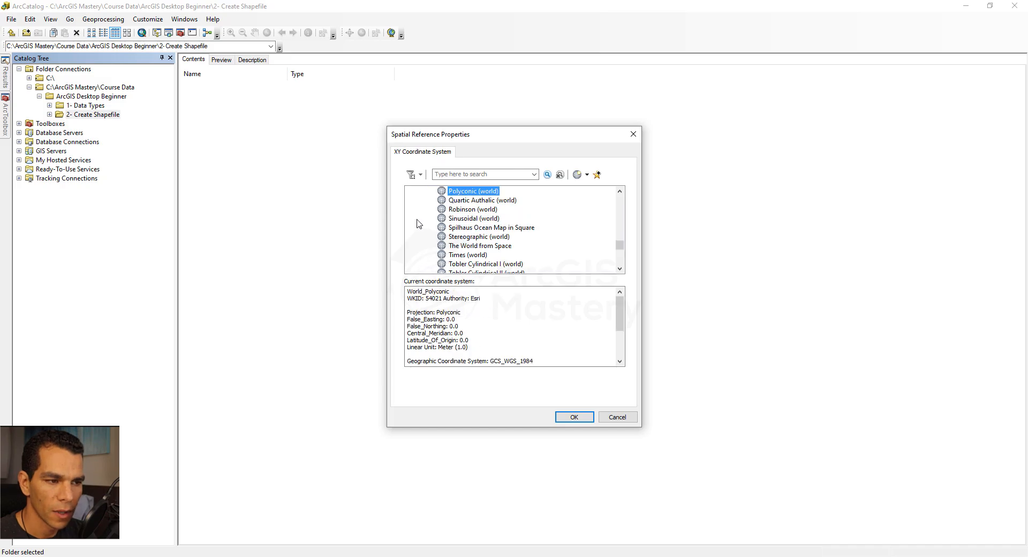
pyautogui.scroll(-2, 429, 219)
pyautogui.scroll(-2, 429, 222)
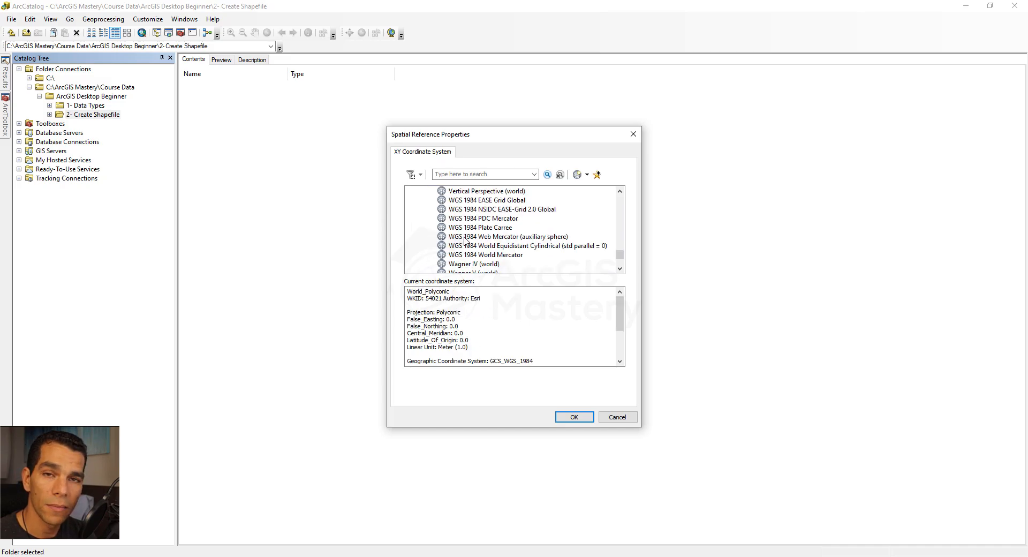
pyautogui.click(464, 237)
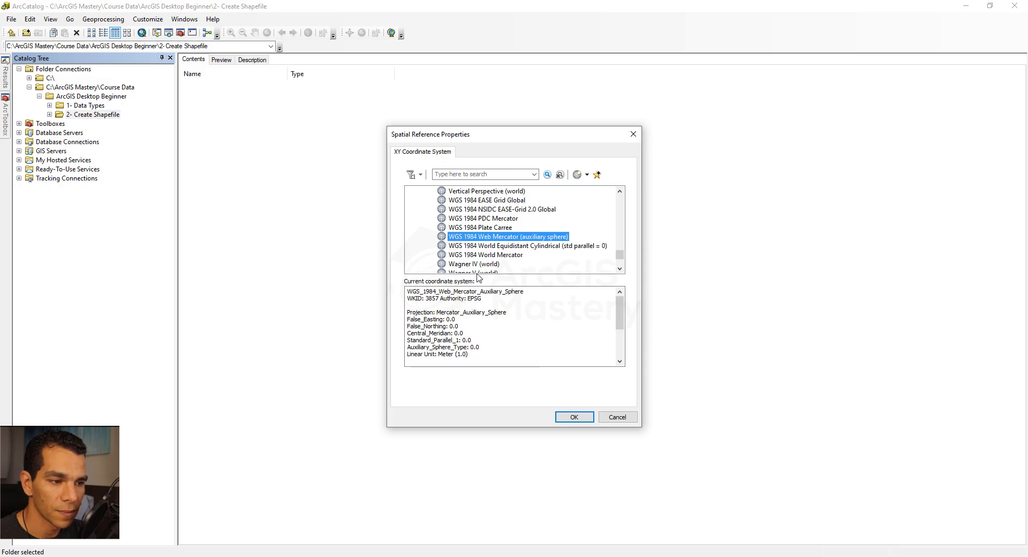
pyautogui.click(571, 418)
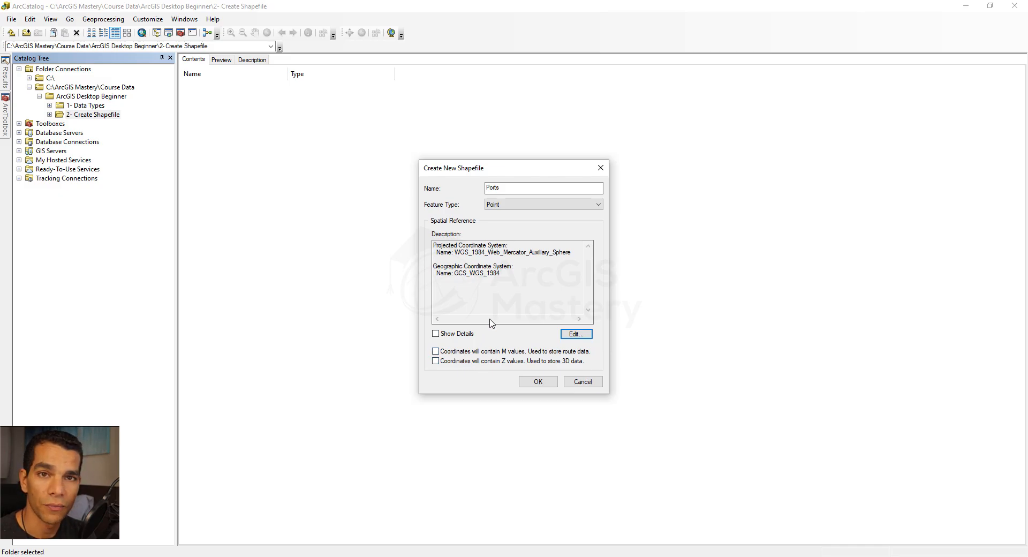
pyautogui.click(535, 382)
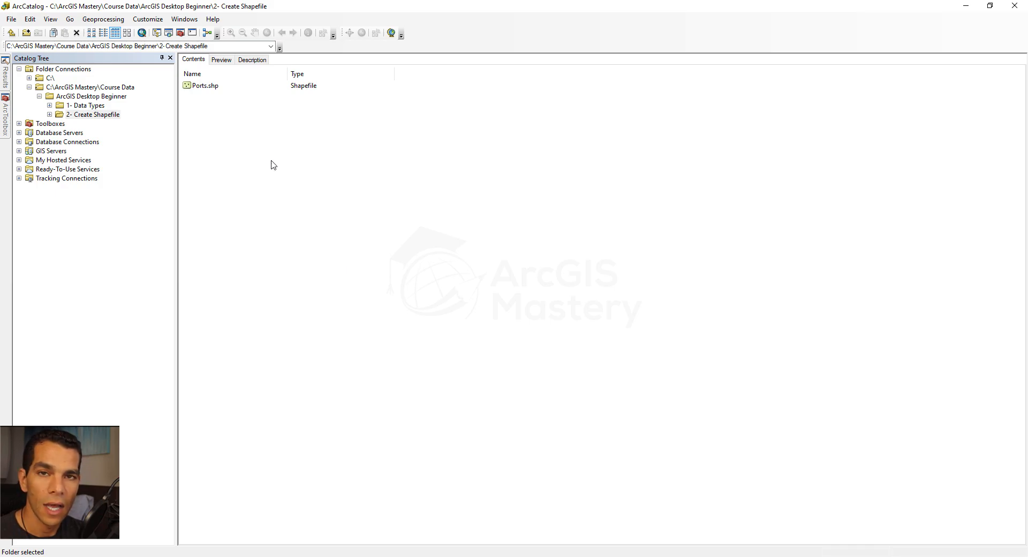
# Start another new shapefile in the same folder, named Streets with the Polyline feature type
pyautogui.rightClick(258, 138)
pyautogui.moveTo(303, 204)
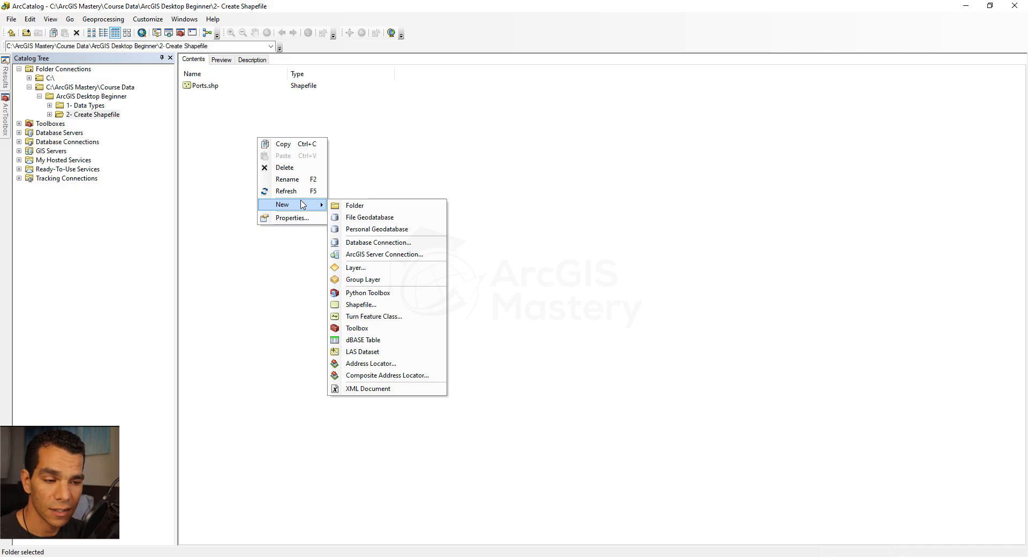
pyautogui.click(366, 305)
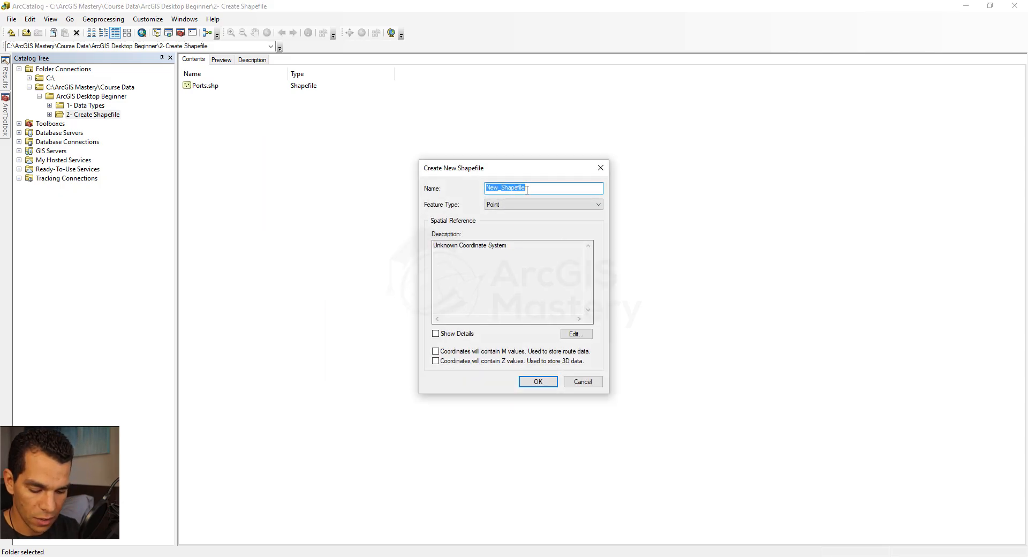
pyautogui.write('Streets')
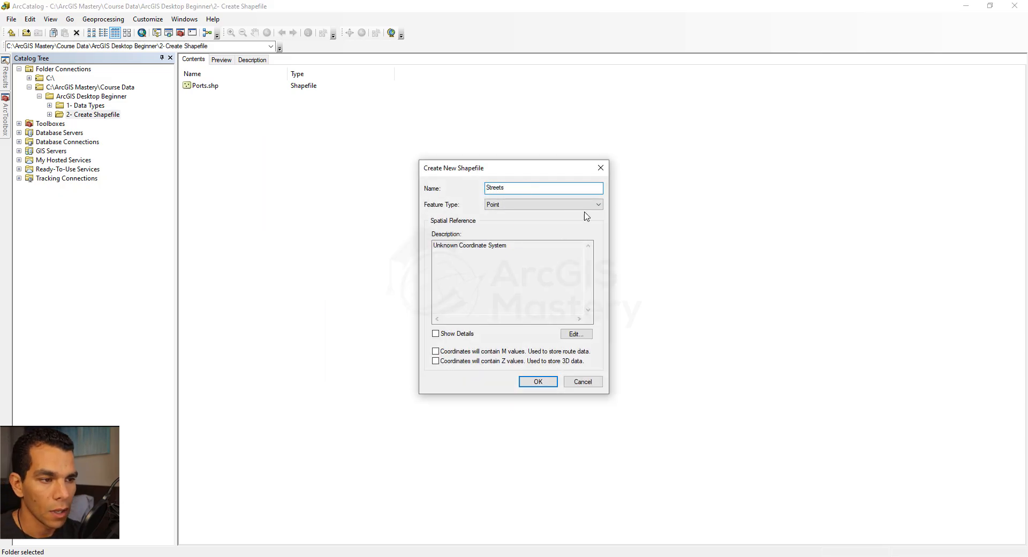
pyautogui.click(565, 206)
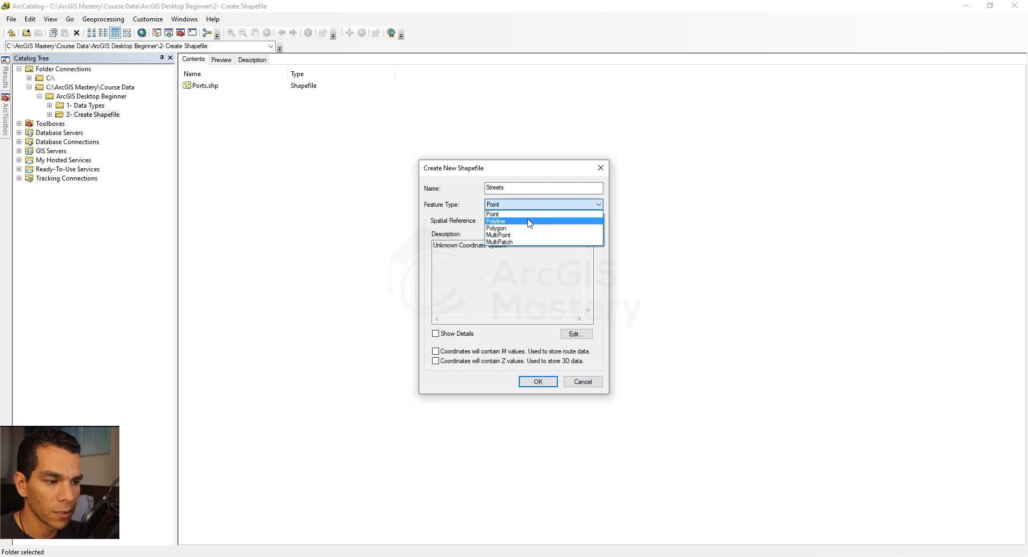
pyautogui.click(530, 221)
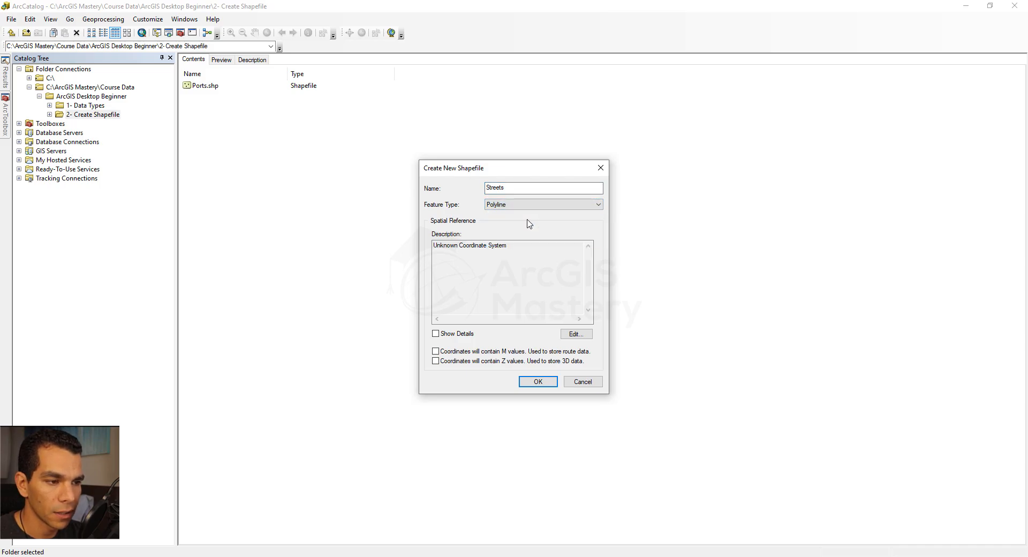
# Import the coordinate system for Streets from Ports.shp and create the shapefile
pyautogui.click(574, 334)
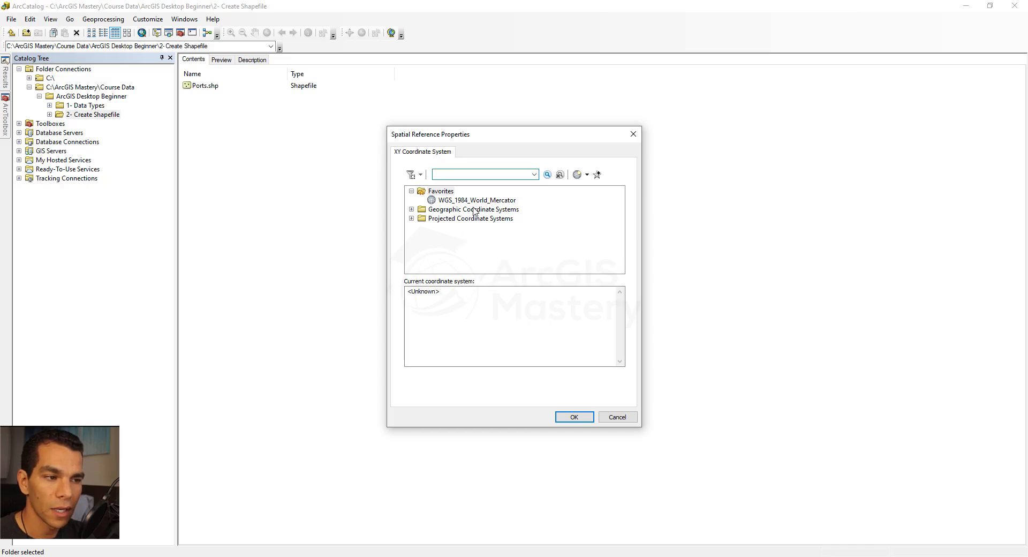
pyautogui.click(587, 174)
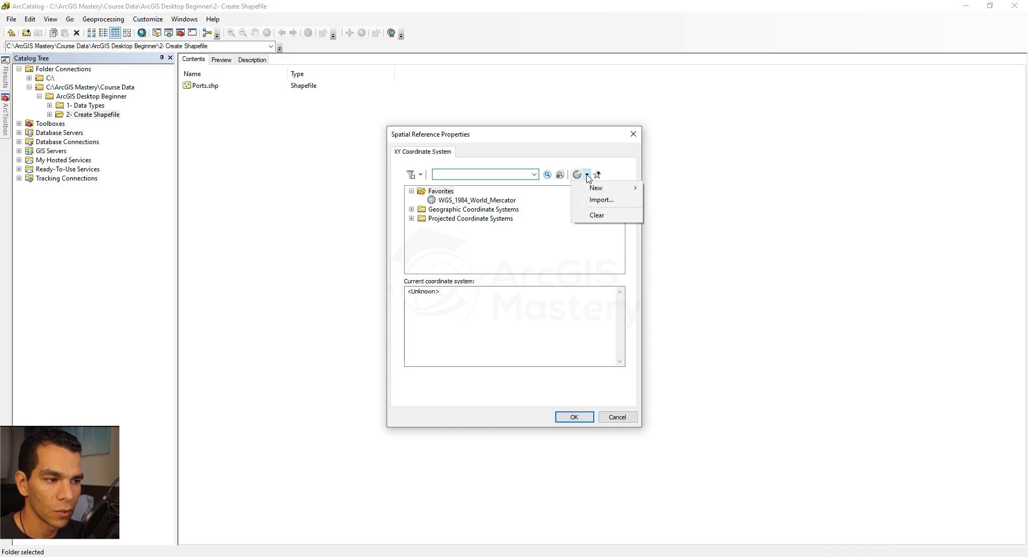
pyautogui.click(605, 200)
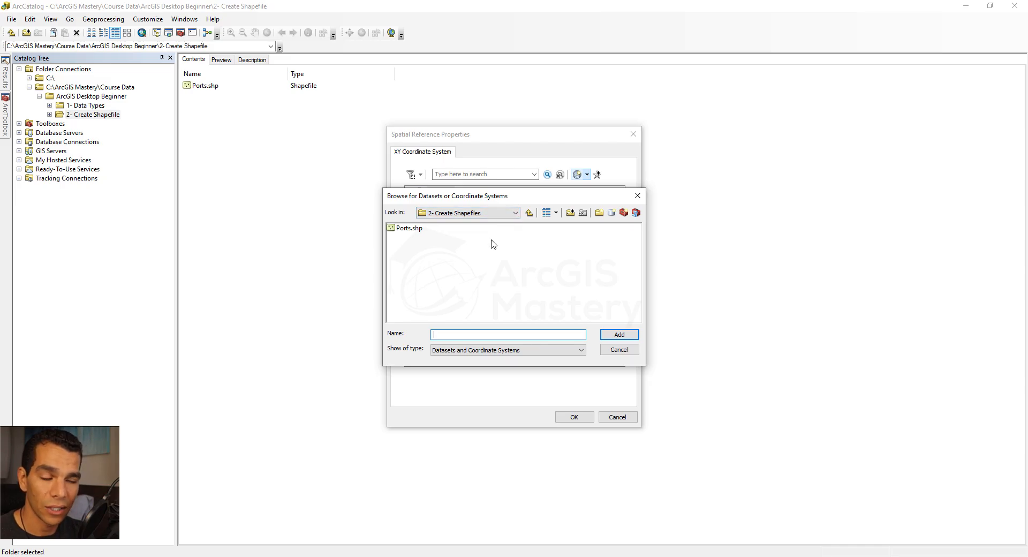
pyautogui.click(415, 232)
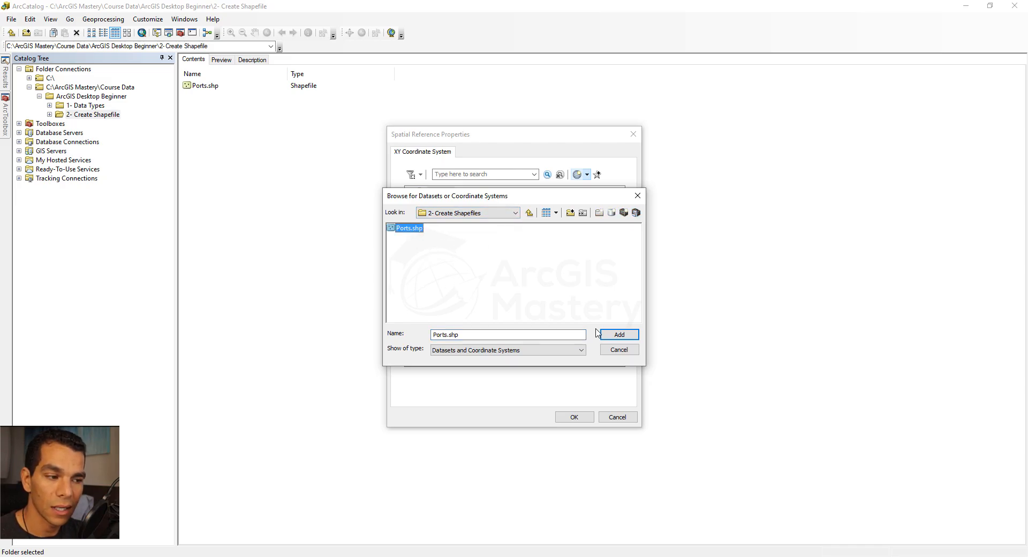
pyautogui.click(598, 334)
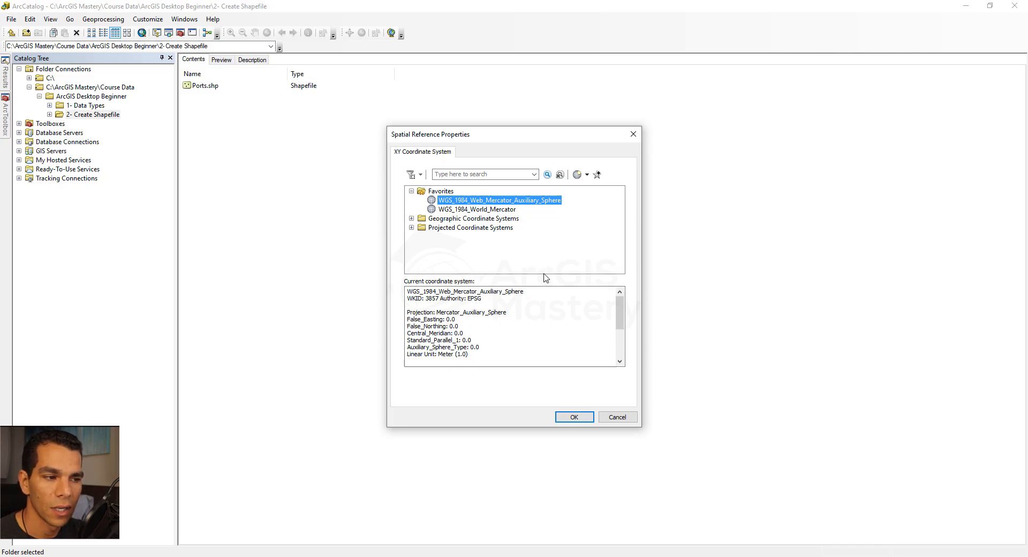
pyautogui.click(573, 420)
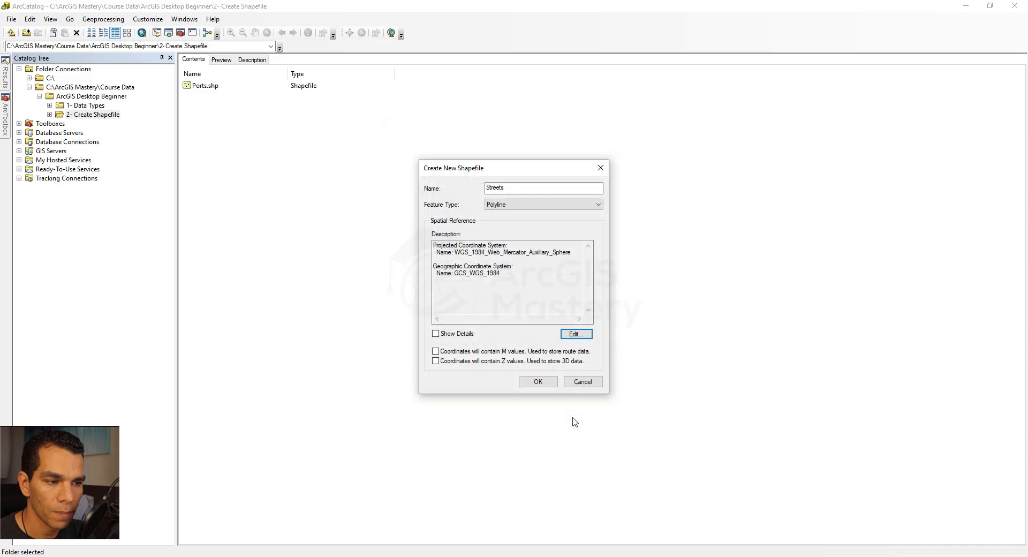
pyautogui.click(538, 381)
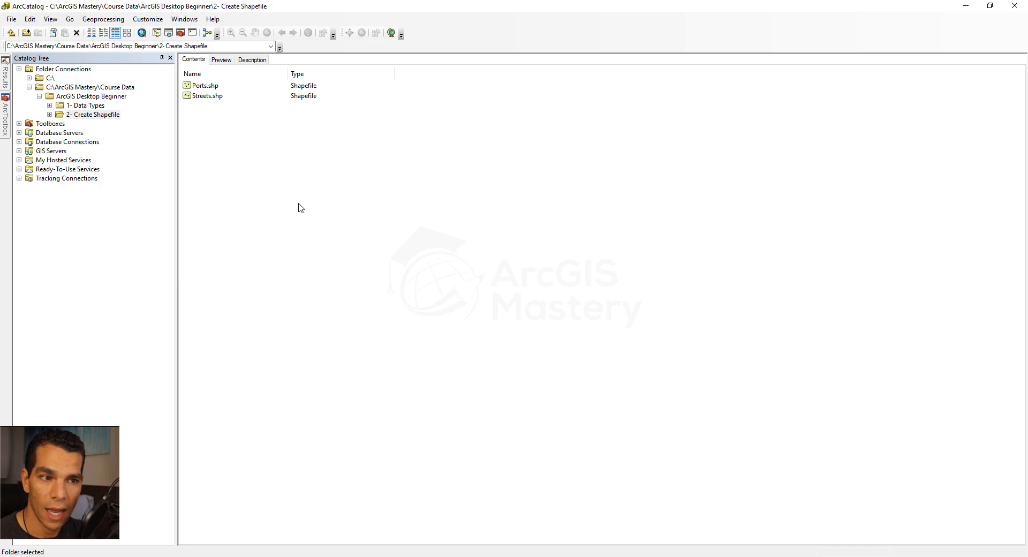
# Start a new shapefile named Blocks with the Polygon feature type
pyautogui.rightClick(247, 163)
pyautogui.moveTo(279, 224)
pyautogui.click(348, 328)
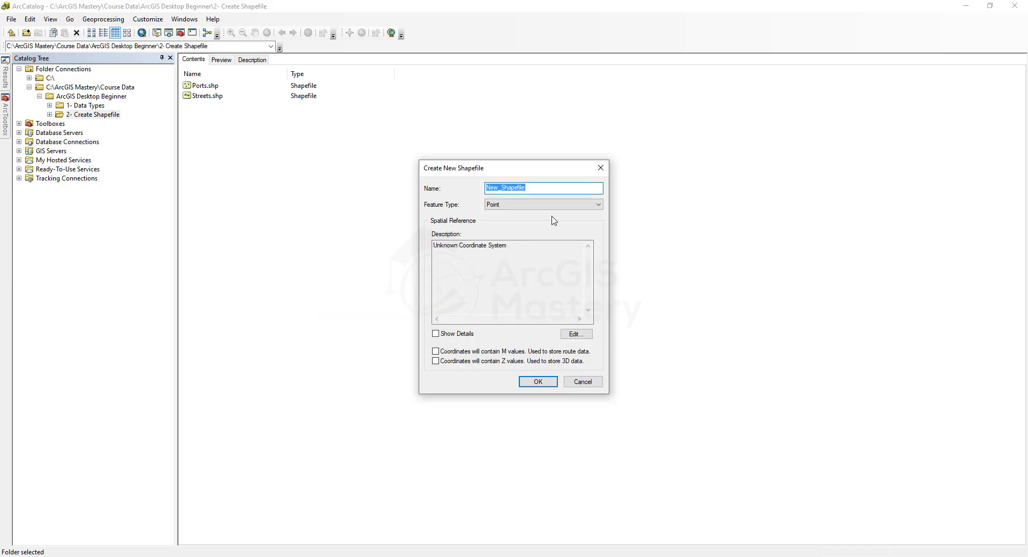
pyautogui.write('Blocks')
pyautogui.click(552, 204)
pyautogui.click(530, 229)
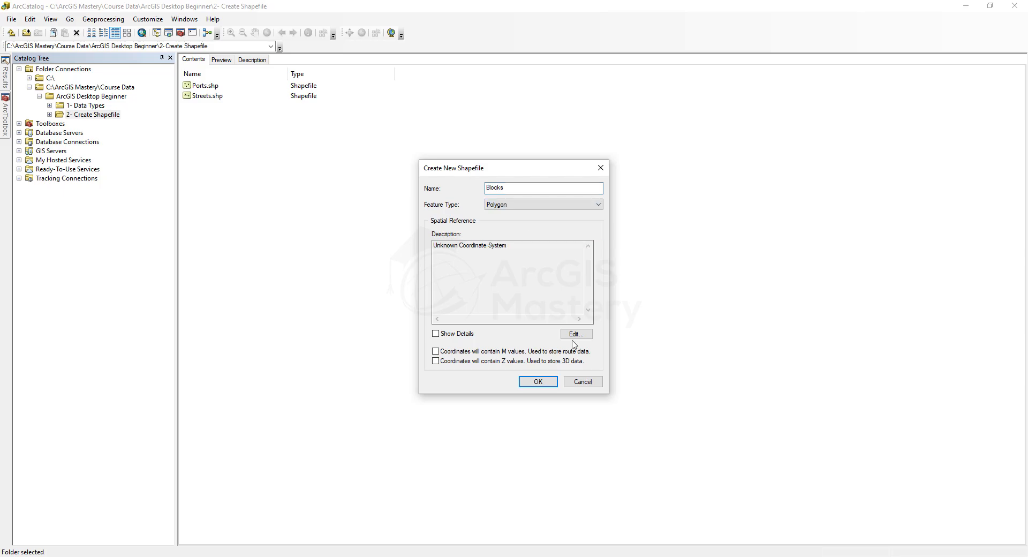
# Assign the WGS_1984_Web_Mercator_Auxiliary_Sphere coordinate system to Blocks and create the shapefile
pyautogui.click(574, 334)
pyautogui.click(580, 174)
pyautogui.click(498, 200)
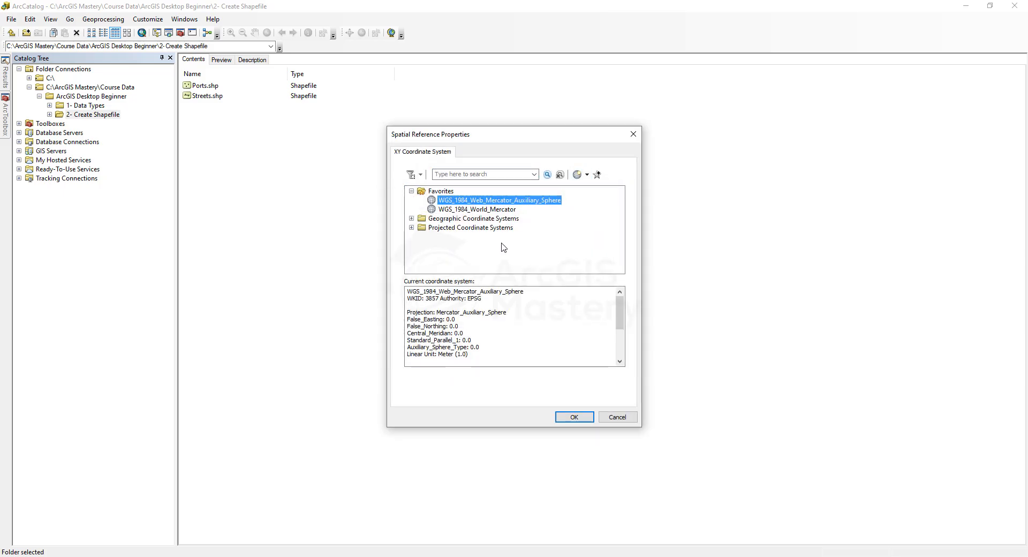
pyautogui.click(574, 417)
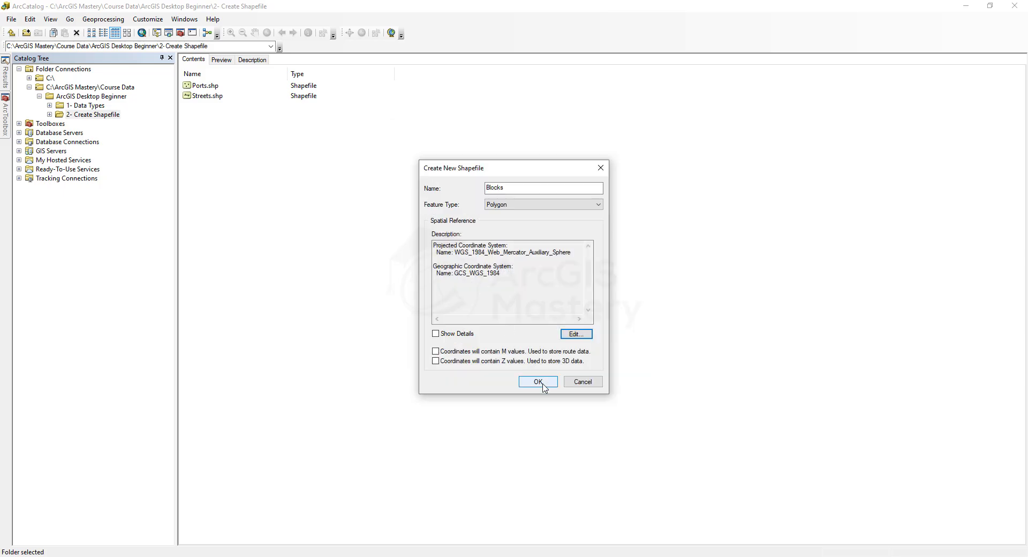
pyautogui.click(538, 381)
# Start a new shapefile named Houses with the Polygon feature type
pyautogui.rightClick(199, 157)
pyautogui.moveTo(225, 223)
pyautogui.click(320, 322)
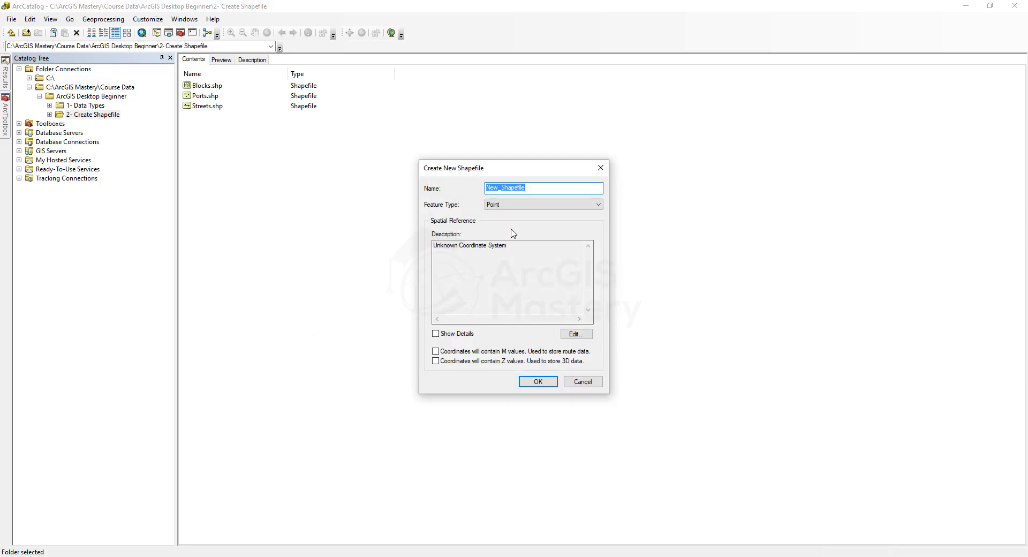
pyautogui.write('Houses')
pyautogui.click(534, 204)
pyautogui.click(534, 230)
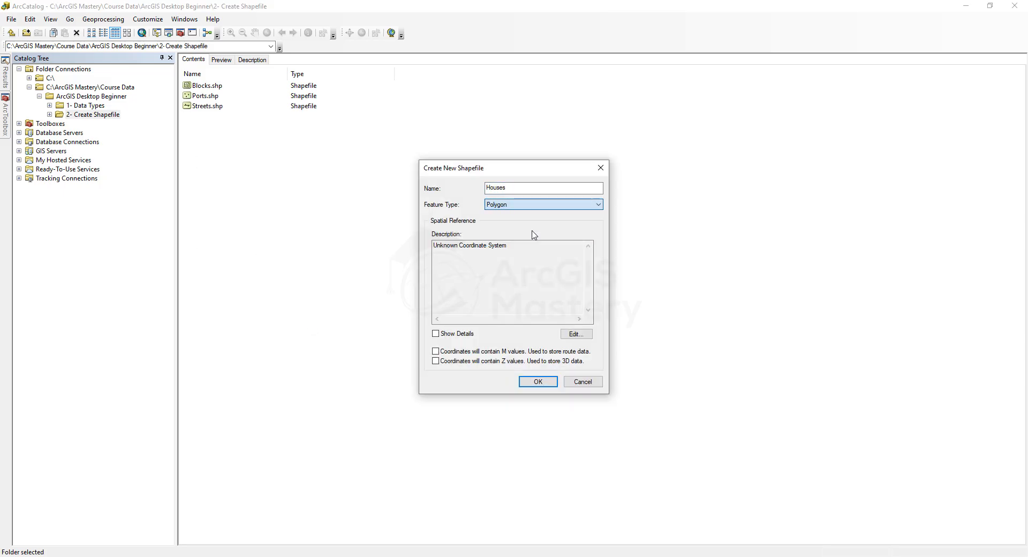
# Import the coordinate system for Houses from Ports.shp and create the shapefile
pyautogui.click(577, 333)
pyautogui.click(587, 175)
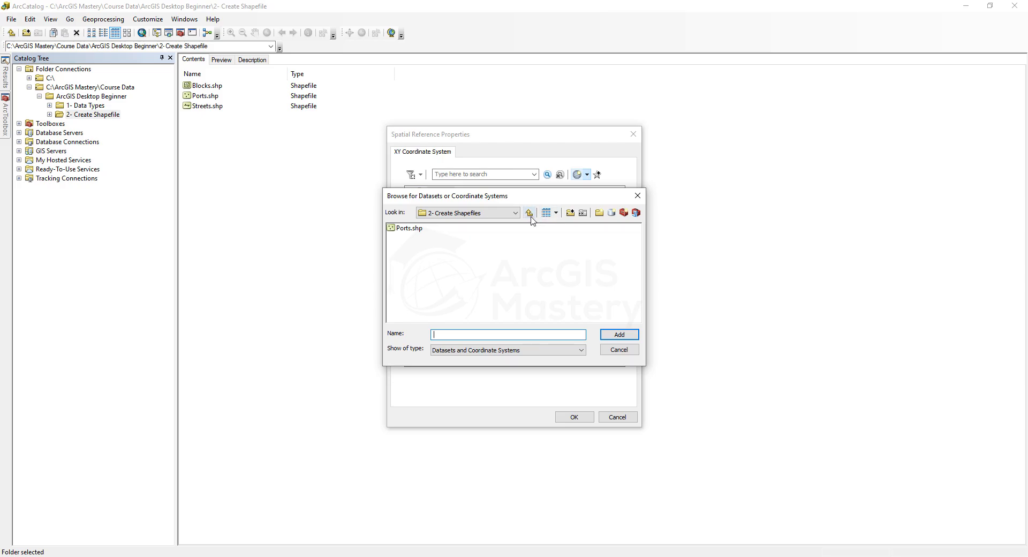
pyautogui.click(410, 228)
pyautogui.click(619, 334)
pyautogui.click(574, 417)
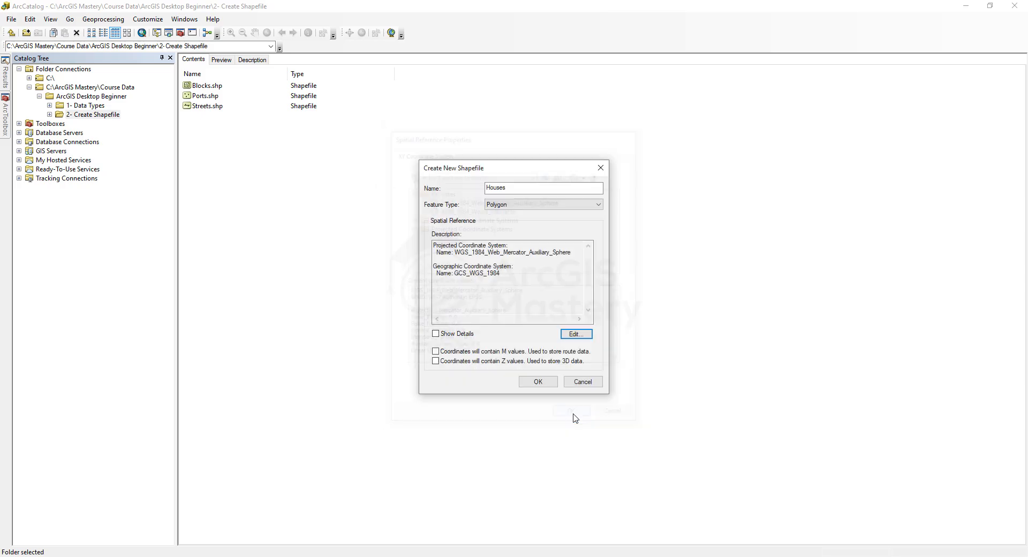
pyautogui.click(539, 382)
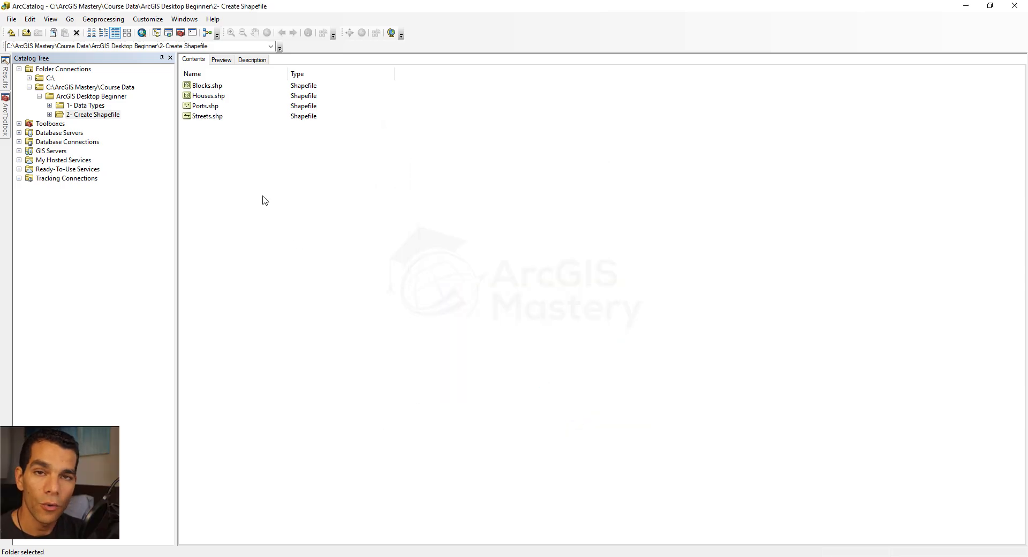